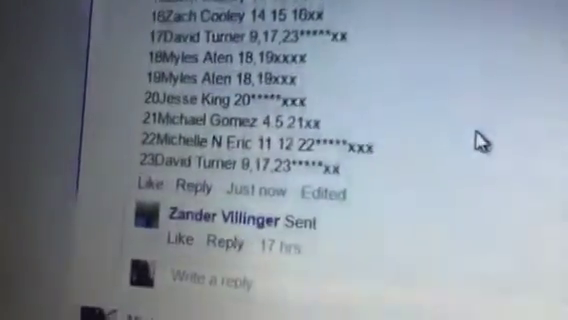
pyautogui.scroll(5, 330, 180)
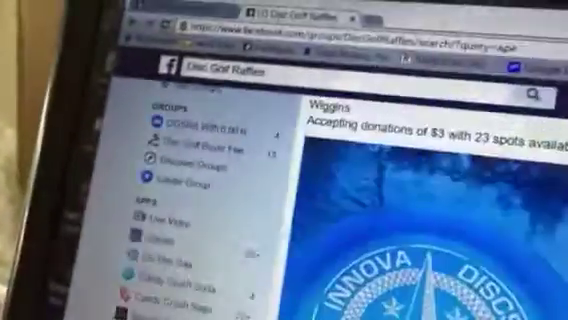